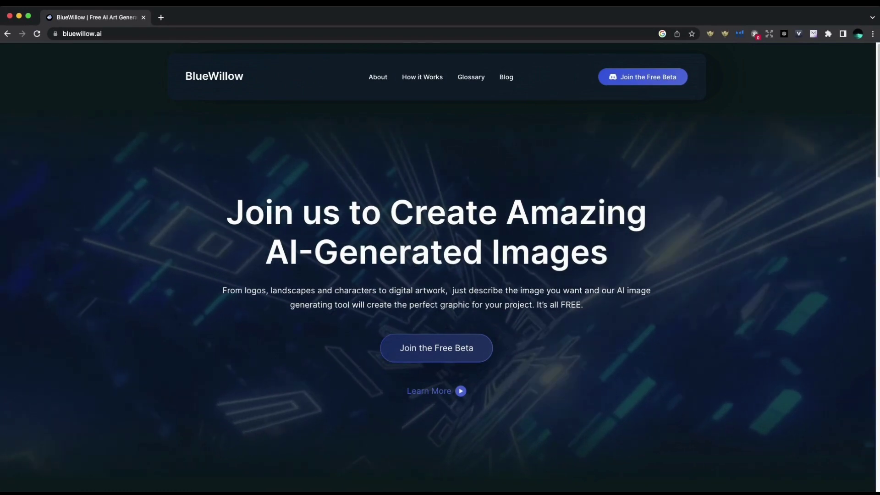
Join the free BlueWillow beta on Discord by submitting the username and completing the dog t-shirt image verification.
{"action": "left_click", "coordinate": [437, 348]}
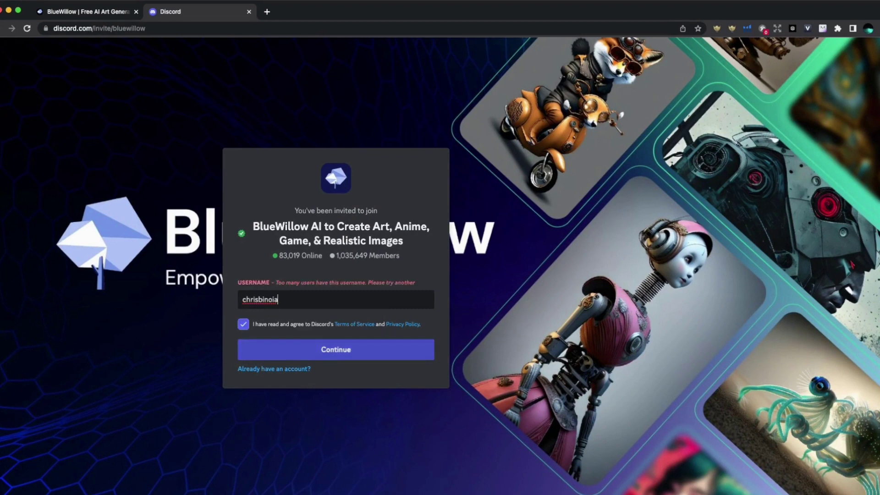
{"action": "key", "text": "Return"}
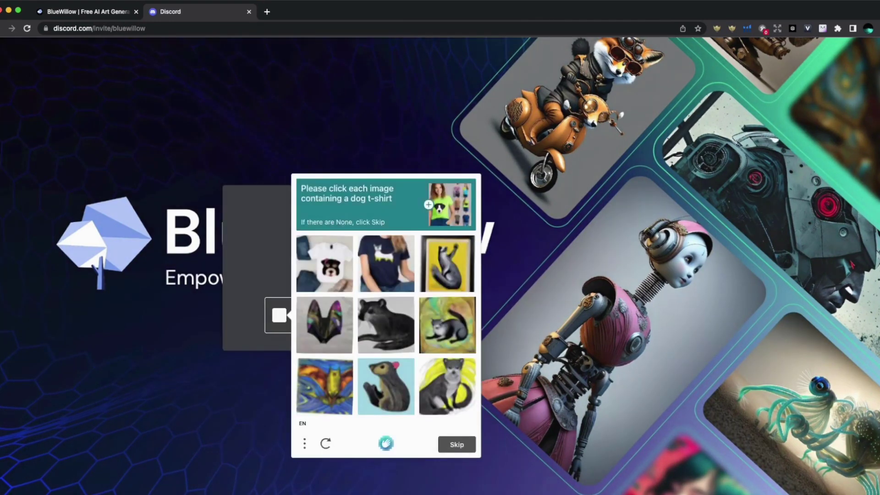
{"action": "left_click", "coordinate": [324, 263]}
{"action": "left_click", "coordinate": [385, 264]}
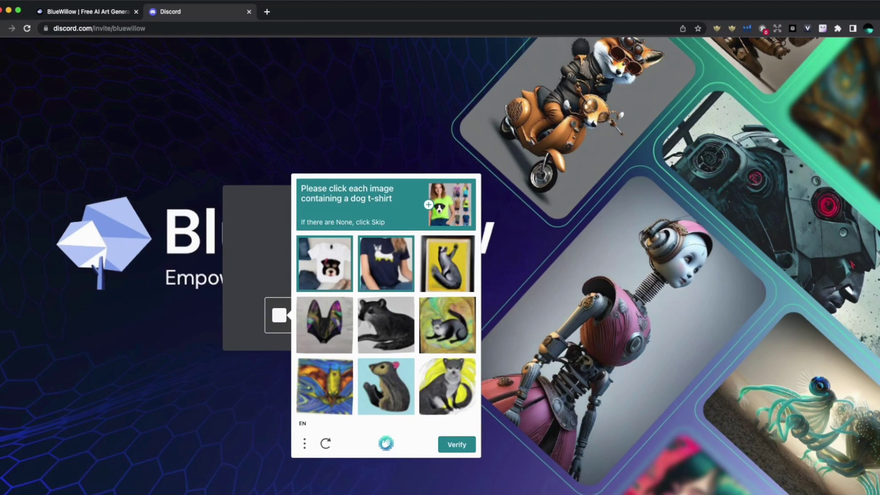
{"action": "left_click", "coordinate": [456, 444]}
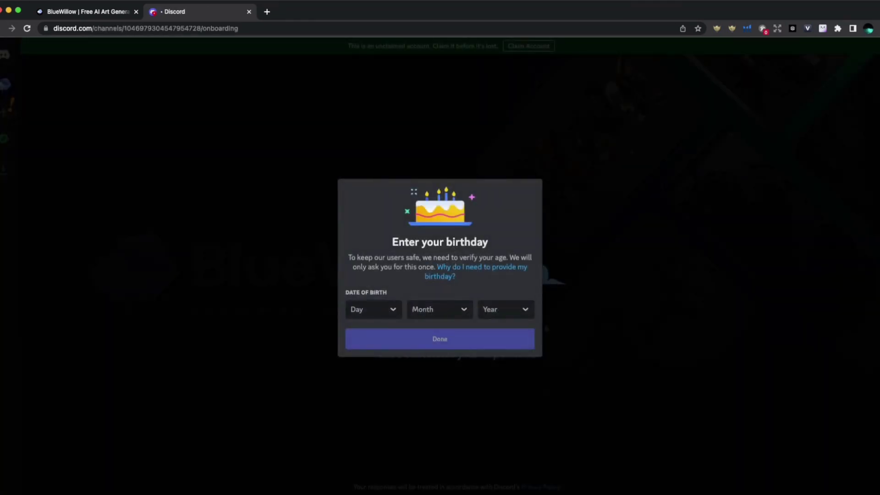
Enter the day, month and year of the account holder's date of birth and submit the age verification.
{"action": "left_click", "coordinate": [374, 310]}
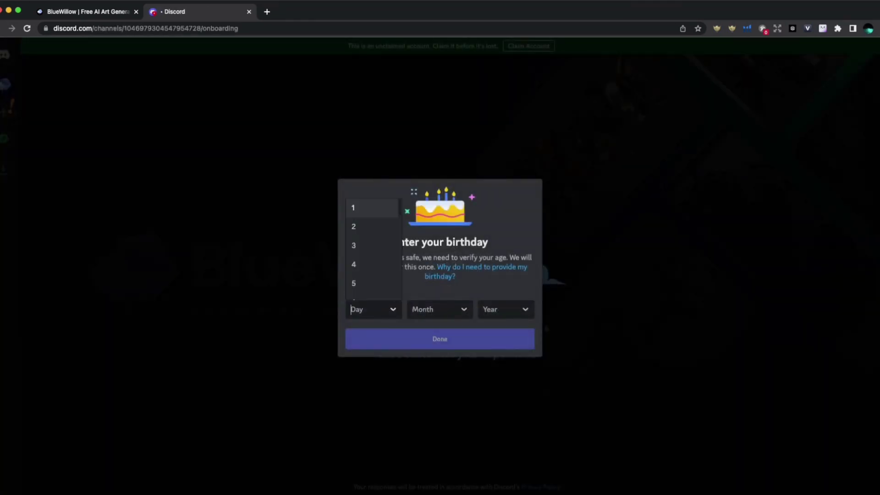
{"action": "key", "text": "Down"}
{"action": "key", "text": "Down"}
{"action": "key", "text": "Down"}
{"action": "key", "text": "Down"}
{"action": "key", "text": "Return"}
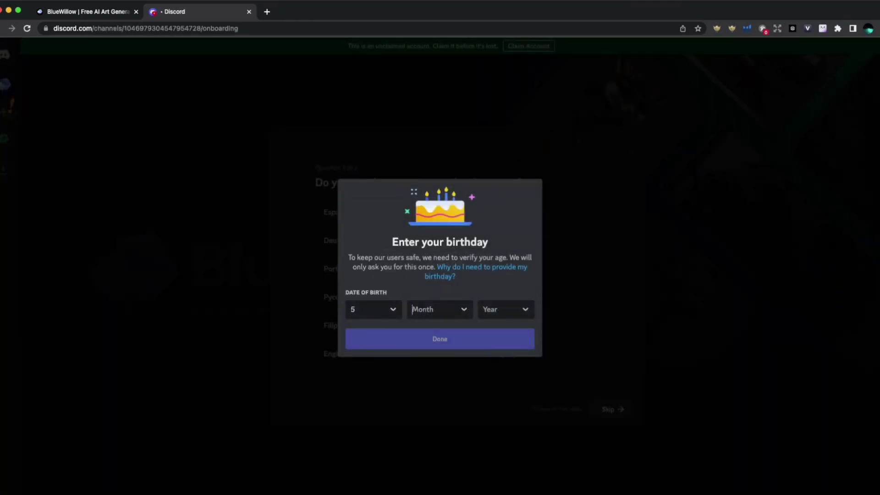
{"action": "key", "text": "Down"}
{"action": "key", "text": "Down"}
{"action": "key", "text": "Down"}
{"action": "key", "text": "Down"}
{"action": "key", "text": "Return"}
{"action": "key", "text": "Down"}
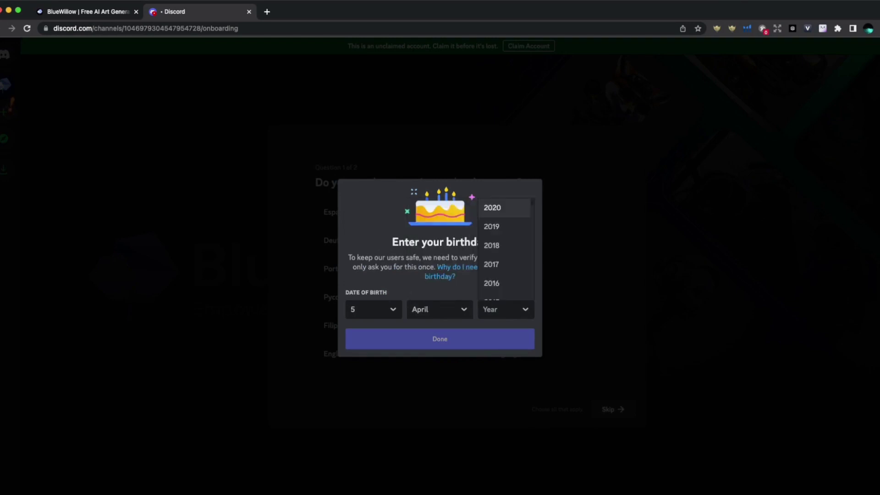
{"action": "key", "text": "Down"}
{"action": "key", "text": "Down"}
{"action": "key", "text": "Down"}
{"action": "key", "text": "Down"}
{"action": "key", "text": "Down"}
{"action": "key", "text": "Down"}
{"action": "key", "text": "Down"}
{"action": "key", "text": "Down"}
{"action": "key", "text": "Down"}
{"action": "key", "text": "Down"}
{"action": "key", "text": "Down"}
{"action": "key", "text": "Down"}
{"action": "key", "text": "Down"}
{"action": "key", "text": "Down"}
{"action": "key", "text": "Down"}
{"action": "key", "text": "Down"}
{"action": "key", "text": "Down"}
{"action": "key", "text": "Down"}
{"action": "key", "text": "Down"}
{"action": "key", "text": "Down"}
{"action": "key", "text": "Down"}
{"action": "key", "text": "Down"}
{"action": "key", "text": "Down"}
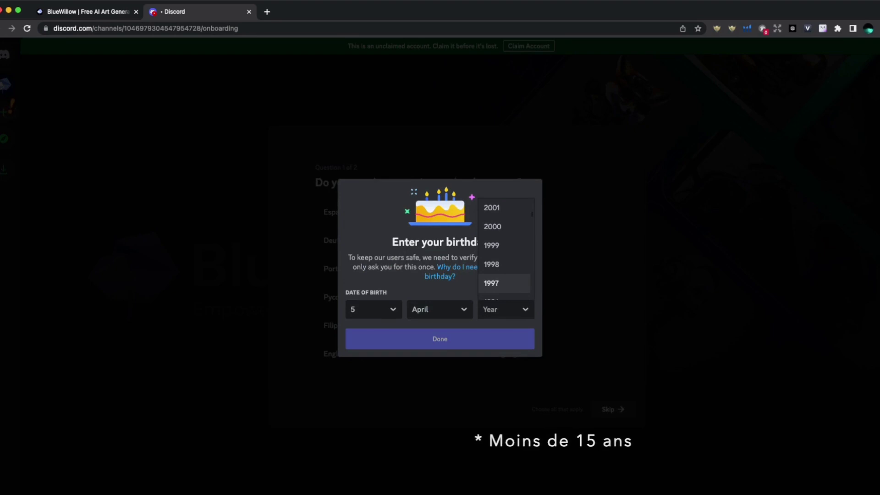
{"action": "key", "text": "Return"}
{"action": "key", "text": "Return"}
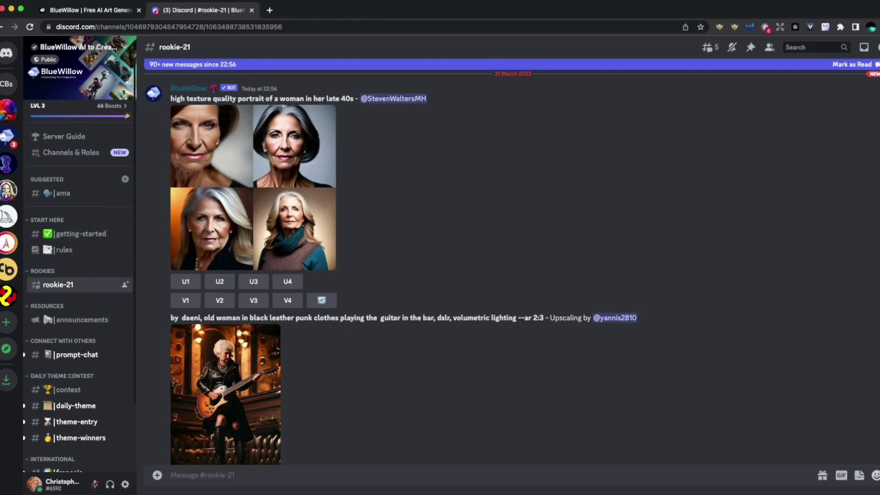
Send the /imagine command in rookie-21 with the prompt "famille jouant au ballon sur la plage".
{"action": "mouse_move", "coordinate": [83, 284]}
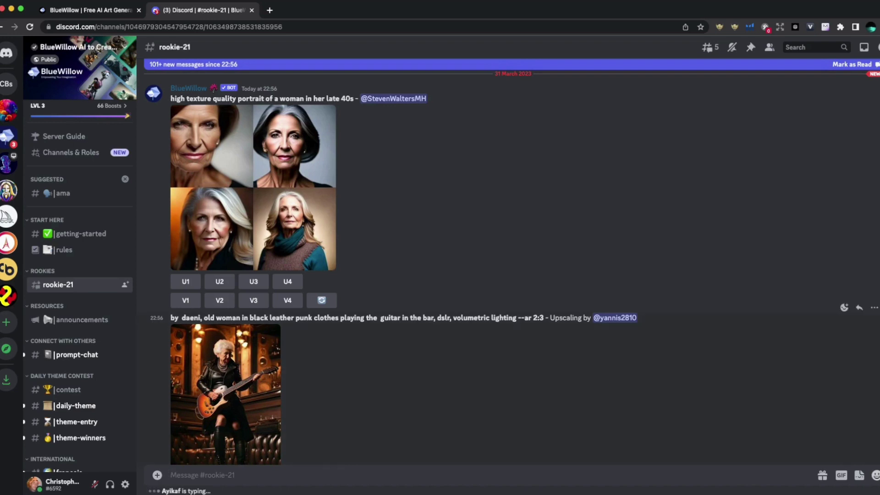
{"action": "type", "text": "/i"}
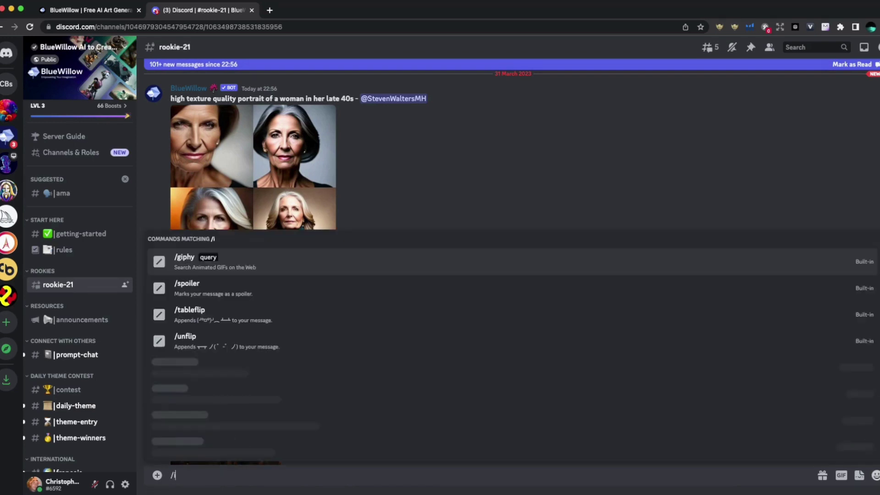
{"action": "type", "text": "magine"}
{"action": "key", "text": "Tab"}
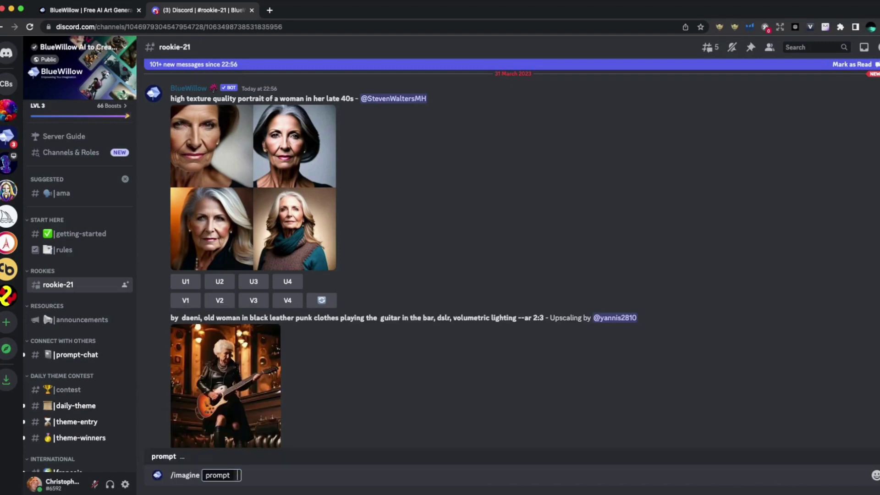
{"action": "type", "text": "famil"}
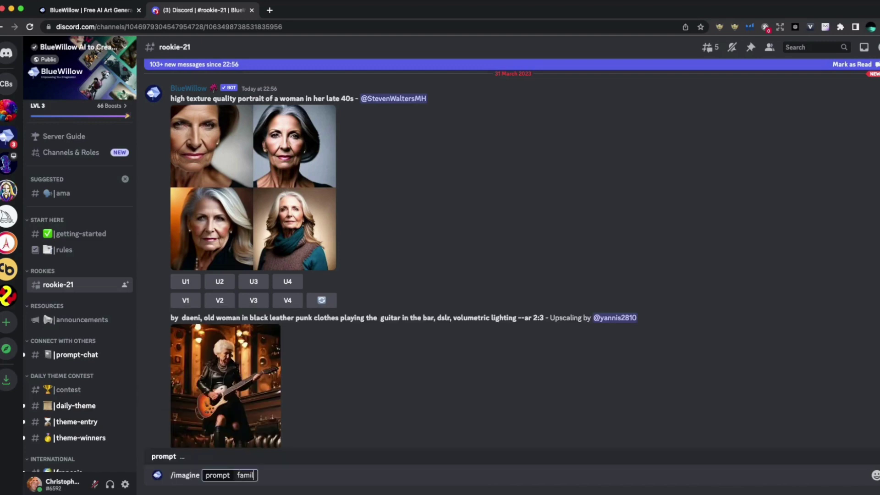
{"action": "type", "text": "le jouant au"}
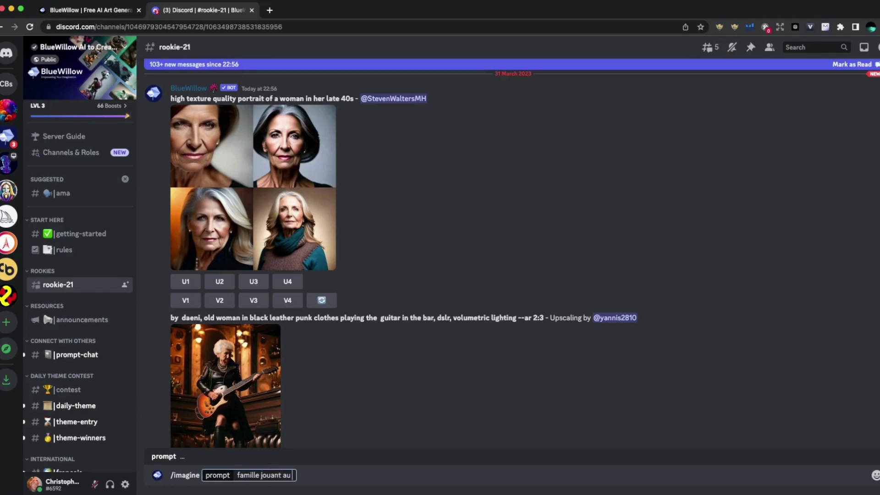
{"action": "type", "text": " bollon sur la plage"}
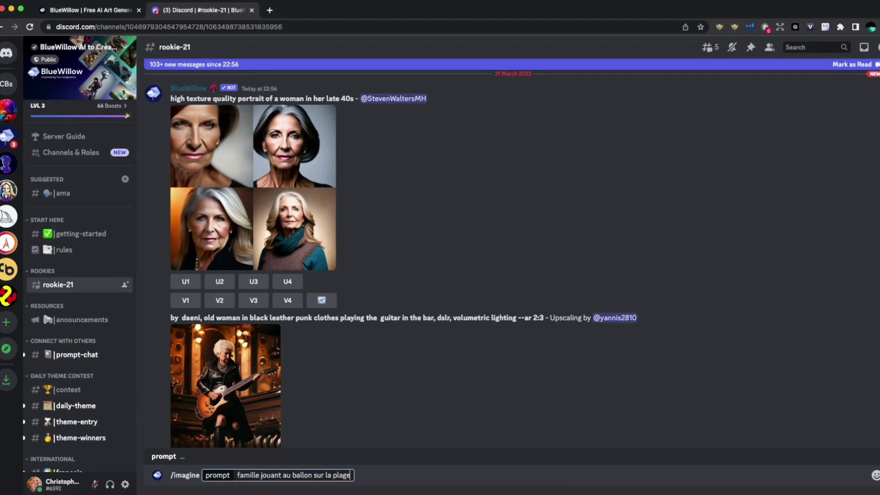
{"action": "key", "text": "Return"}
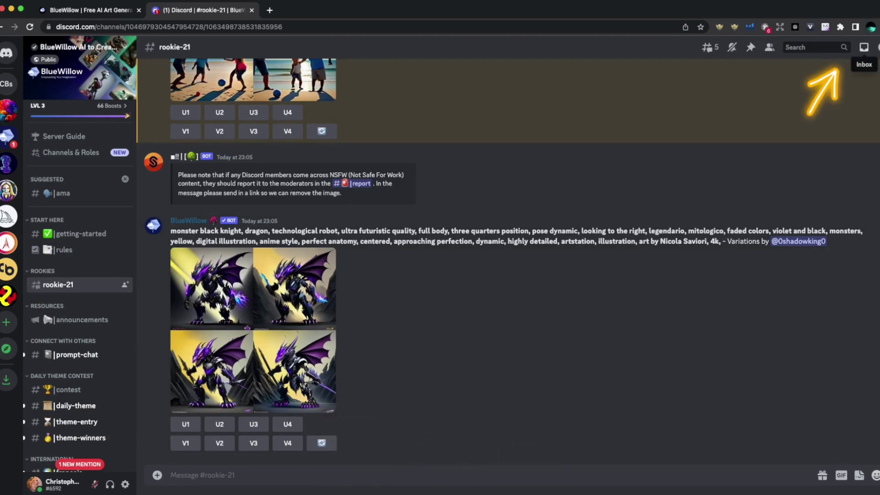
Open the inbox mentions and jump to the channel message with the images for "famille jouant au ballon sur la plage".
{"action": "left_click", "coordinate": [864, 48]}
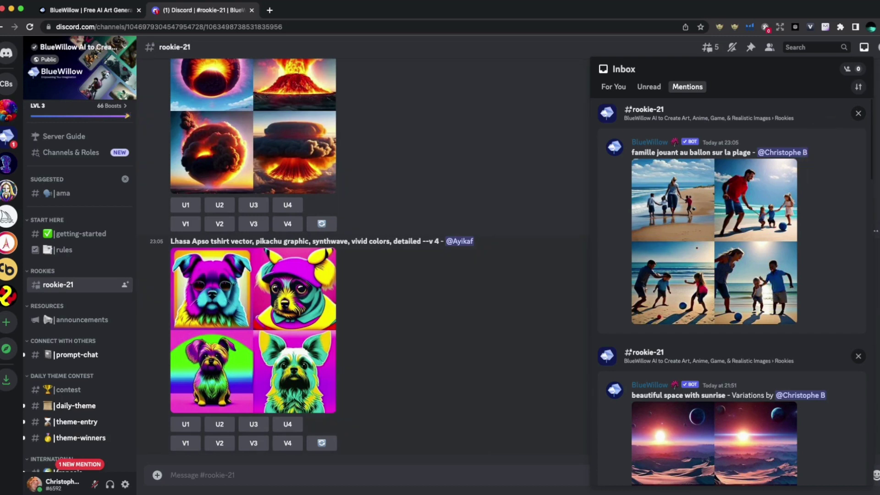
{"action": "left_click", "coordinate": [288, 223]}
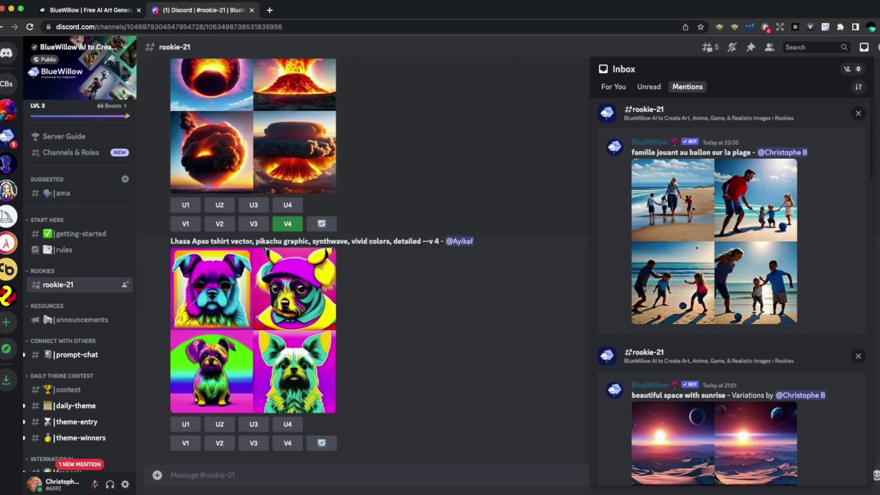
{"action": "left_click", "coordinate": [287, 204]}
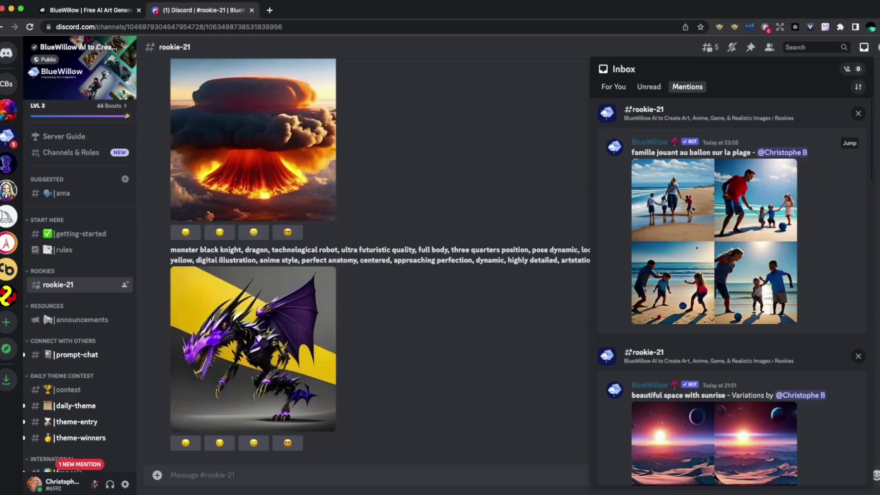
{"action": "left_click", "coordinate": [849, 143]}
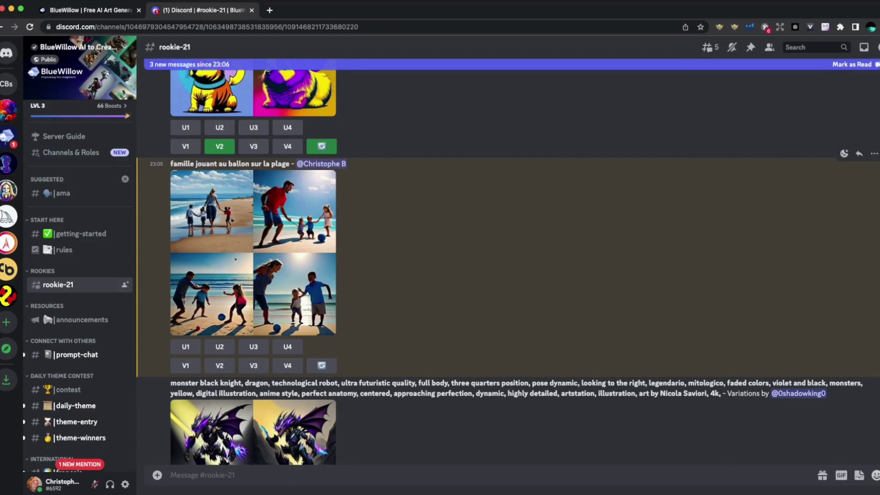
Check the beach family image grid enlarged, then request variations of image 2 and an upscale of image 4.
{"action": "left_click", "coordinate": [253, 252]}
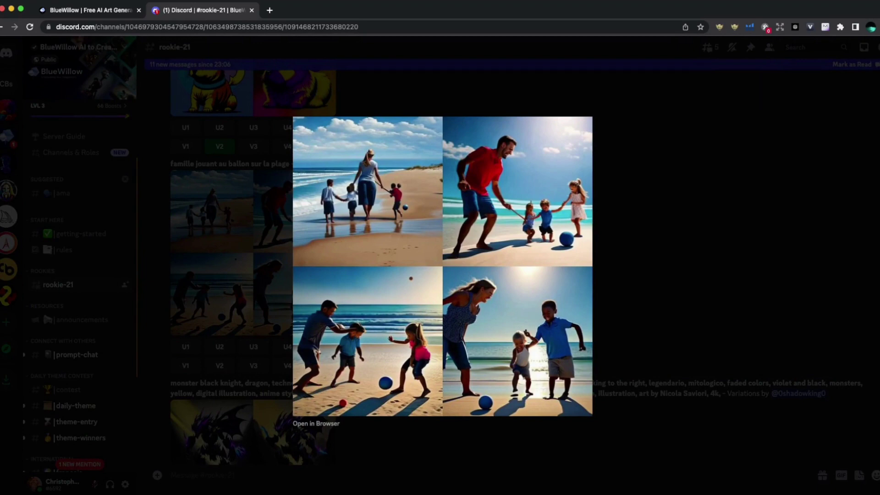
{"action": "key", "text": "Escape"}
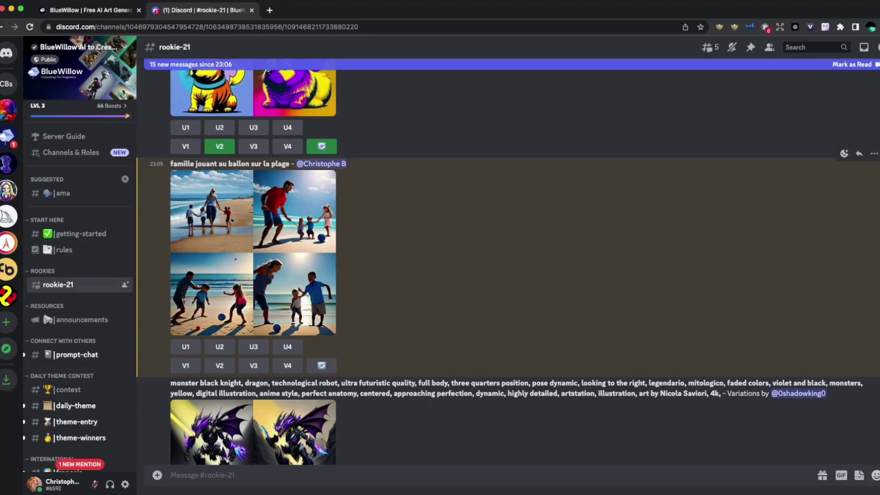
{"action": "left_click", "coordinate": [220, 365]}
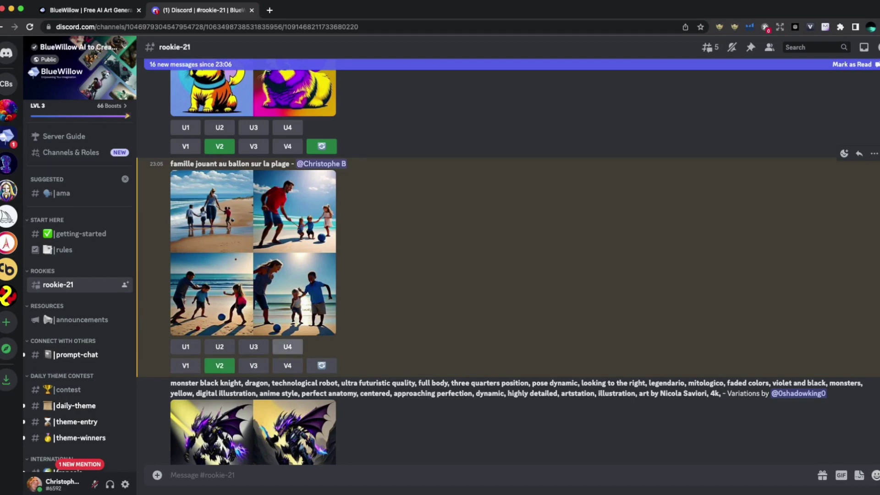
{"action": "left_click", "coordinate": [287, 346]}
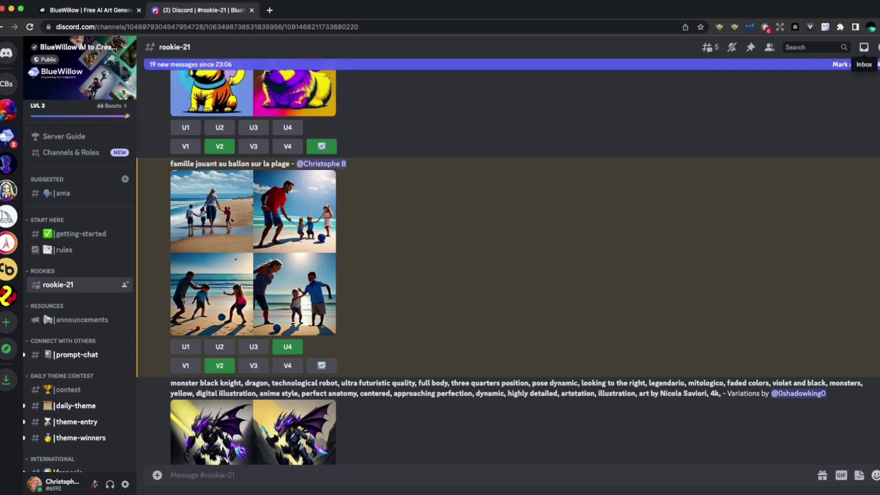
Find the upscaled beach family image among the inbox mentions, jump to its message and view it enlarged.
{"action": "left_click", "coordinate": [864, 47]}
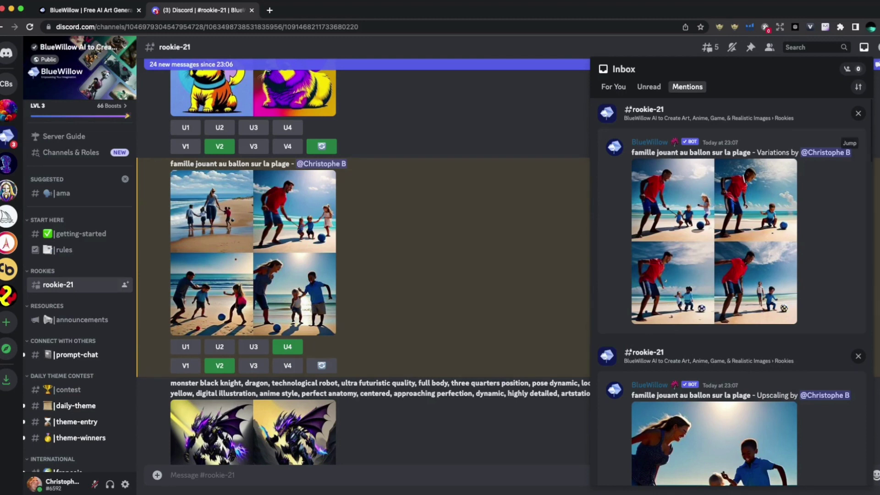
{"action": "scroll", "coordinate": [732, 307], "scroll_direction": "down", "scroll_amount": 3}
{"action": "scroll", "coordinate": [732, 305], "scroll_direction": "down", "scroll_amount": 1}
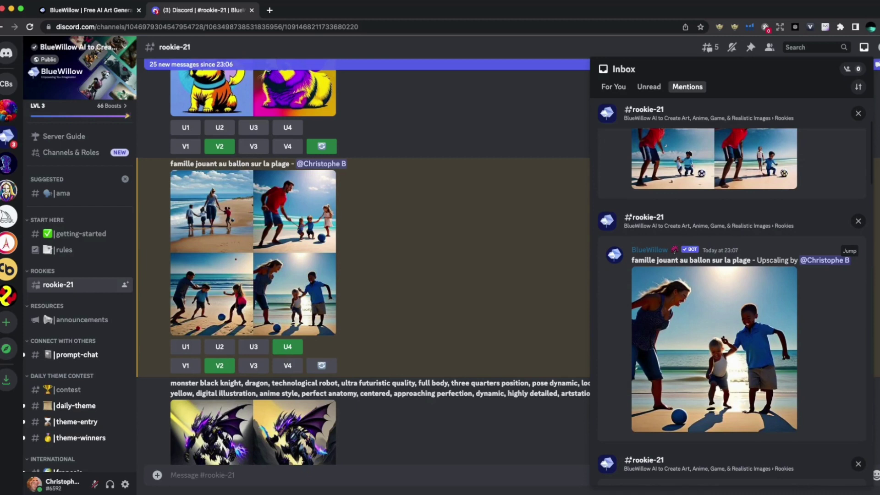
{"action": "scroll", "coordinate": [731, 307], "scroll_direction": "up", "scroll_amount": 3}
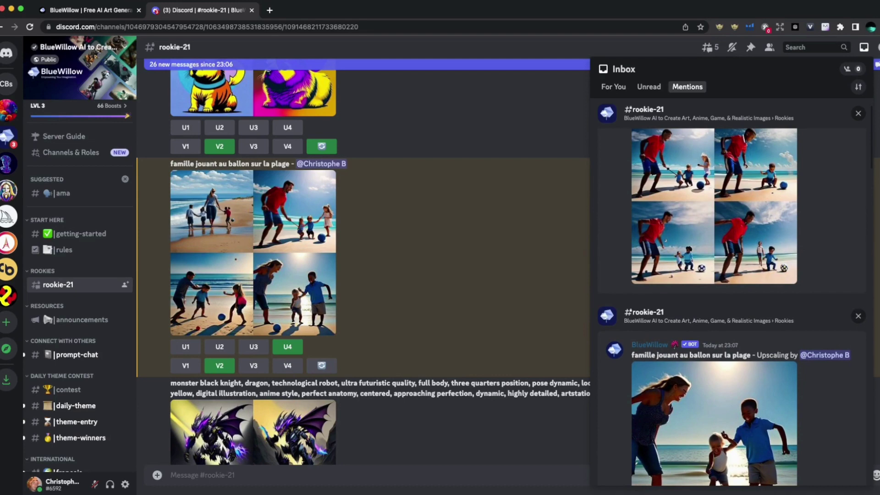
{"action": "scroll", "coordinate": [731, 307], "scroll_direction": "down", "scroll_amount": 3}
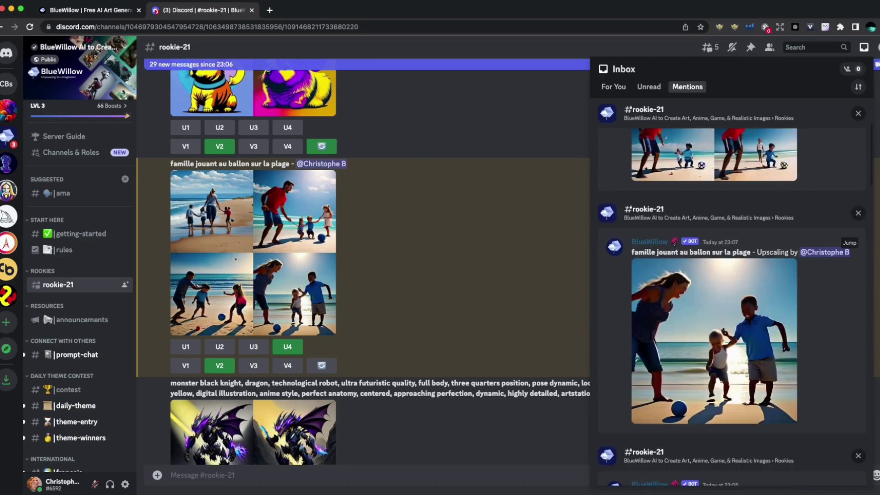
{"action": "left_click", "coordinate": [849, 243]}
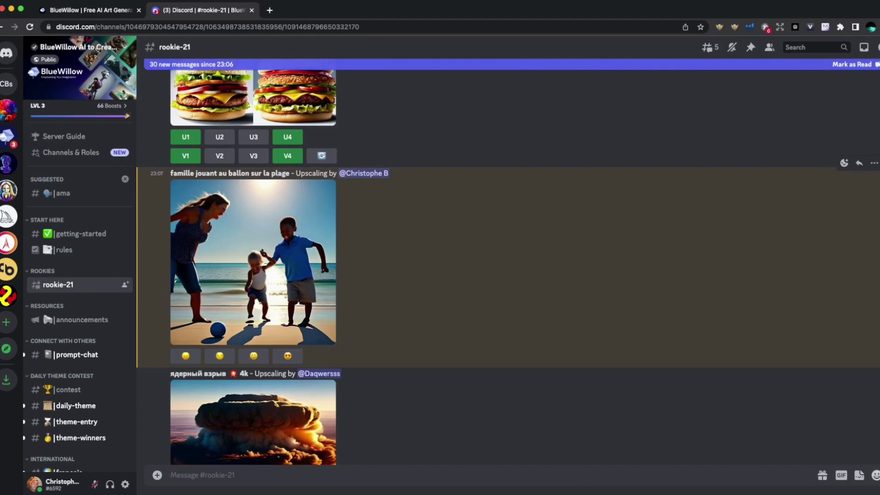
{"action": "left_click", "coordinate": [253, 261]}
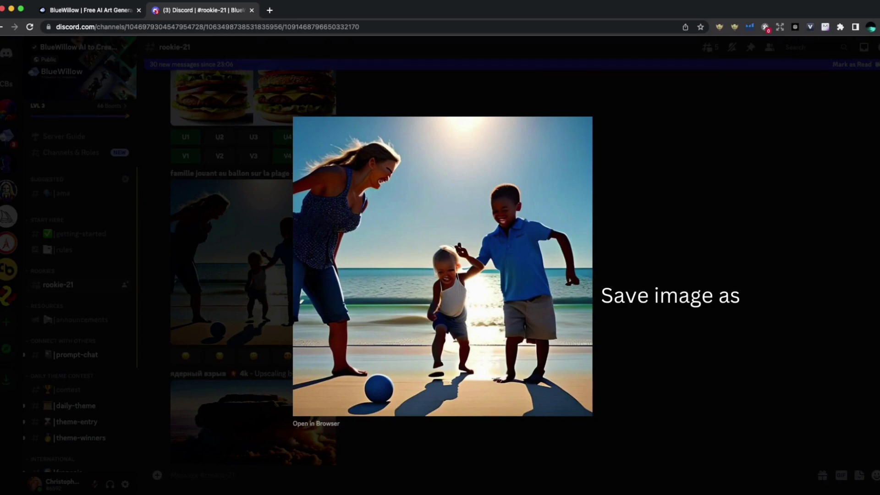
{"action": "key", "text": "Escape"}
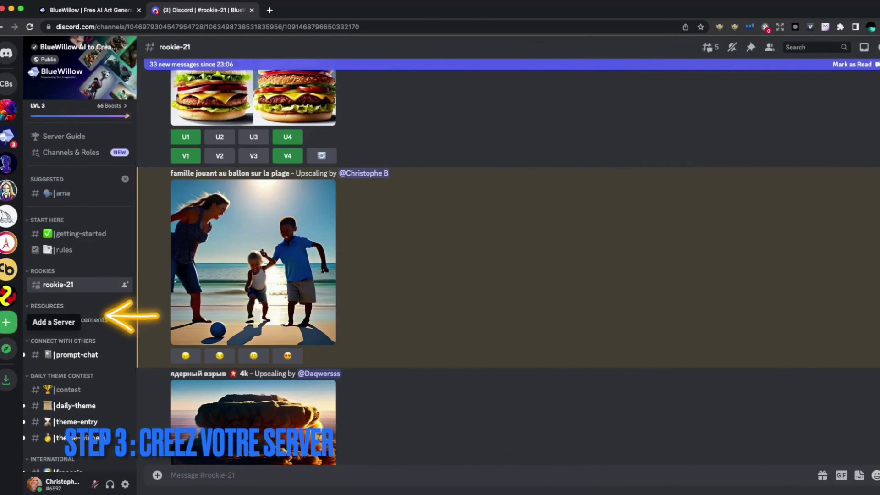
Create a new server of your own for me and my friends, keeping the suggested server name.
{"action": "left_click", "coordinate": [7, 322]}
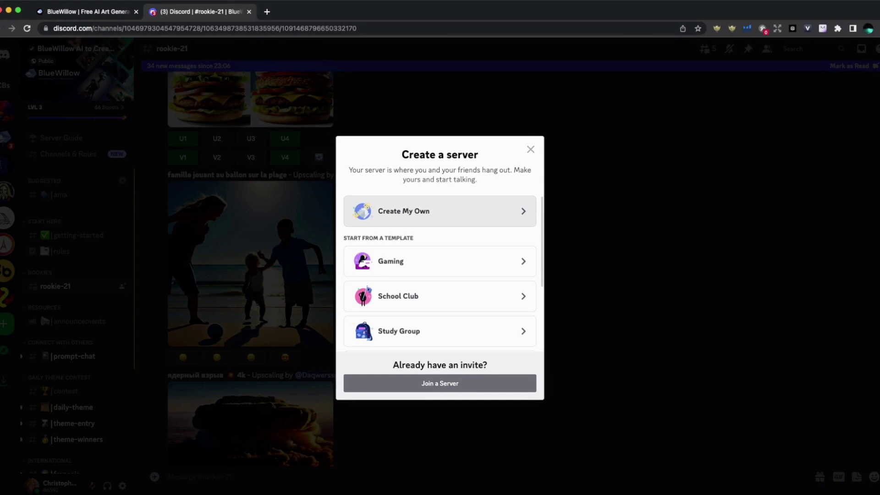
{"action": "left_click", "coordinate": [412, 211]}
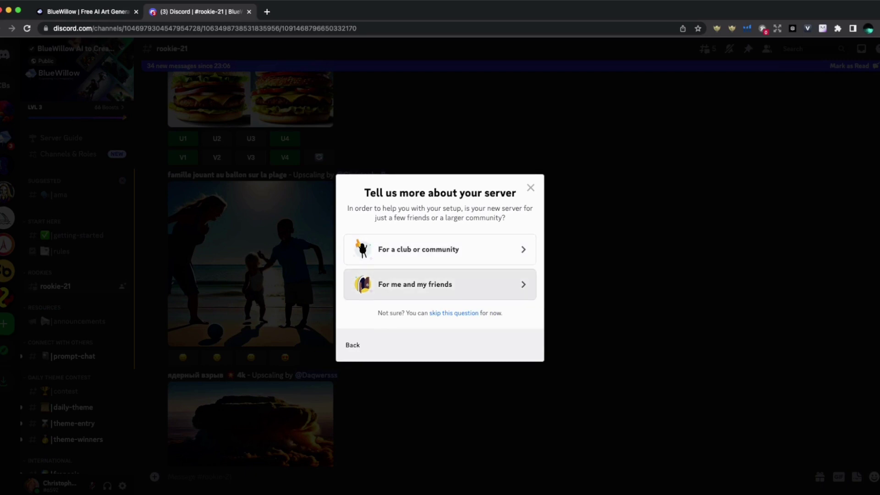
{"action": "left_click", "coordinate": [440, 284]}
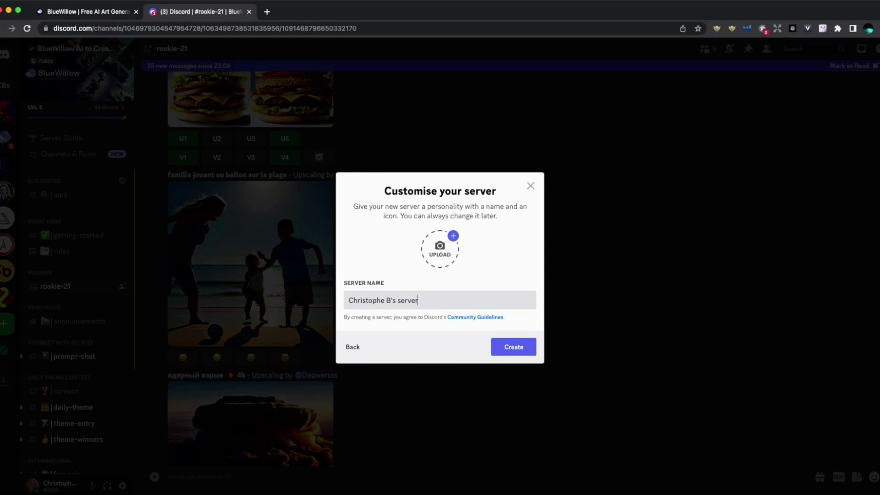
{"action": "key", "text": "Return"}
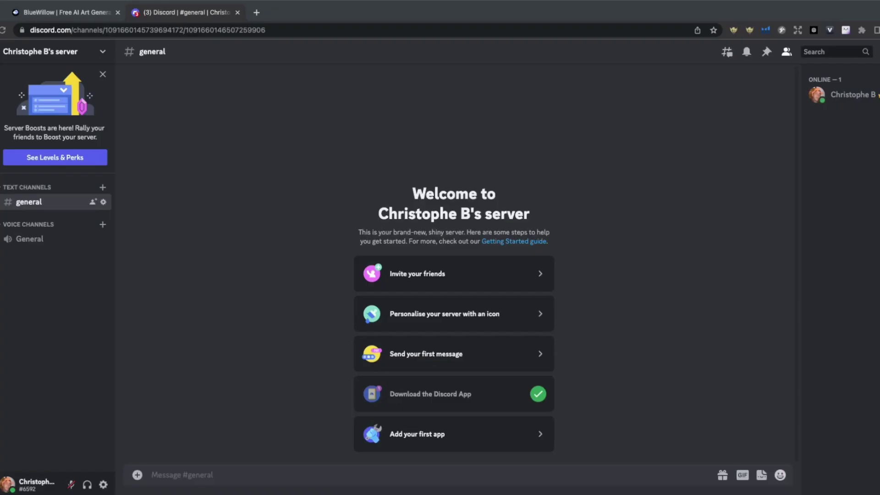
Add the BlueWillow bot from the BlueWillow community server to your newly created personal server and authorise all its requested permissions.
{"action": "left_click", "coordinate": [1, 202]}
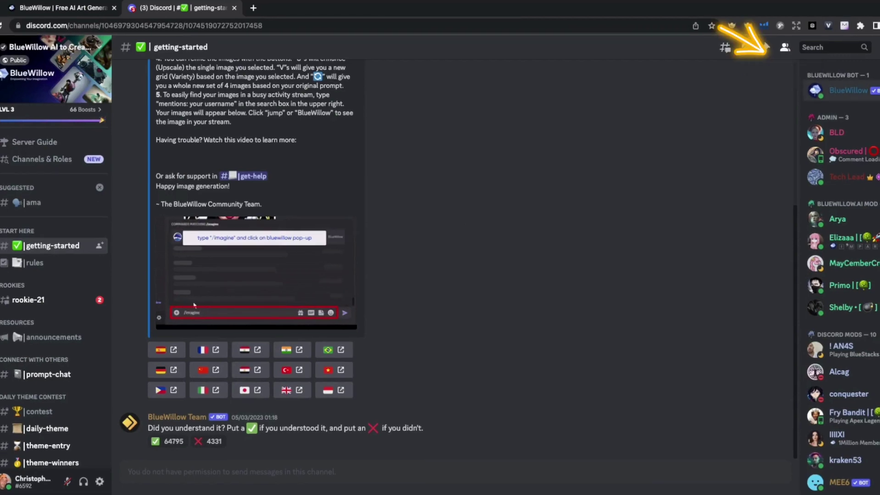
{"action": "left_click", "coordinate": [848, 90]}
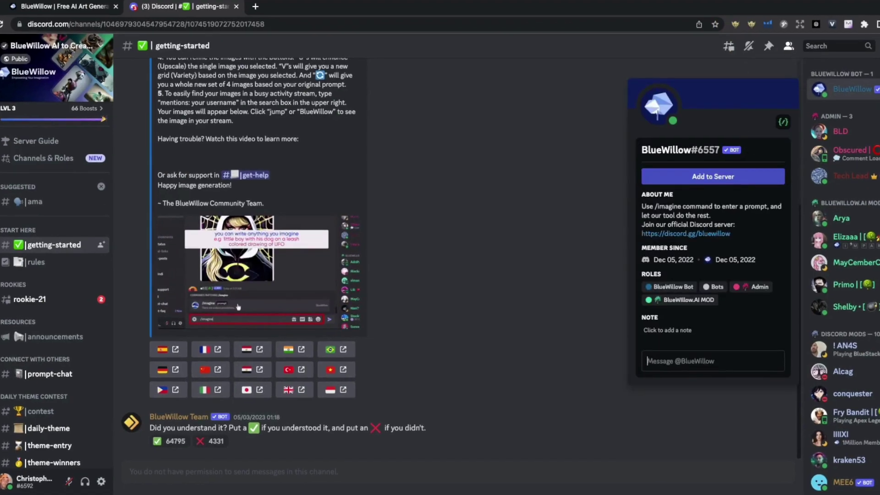
{"action": "left_click", "coordinate": [712, 176]}
{"action": "left_click", "coordinate": [435, 346]}
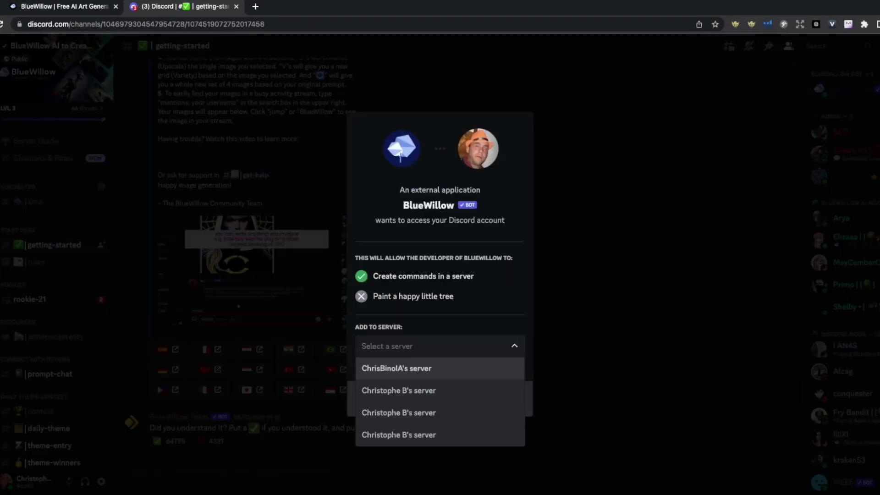
{"action": "left_click", "coordinate": [412, 389]}
{"action": "left_click", "coordinate": [500, 399]}
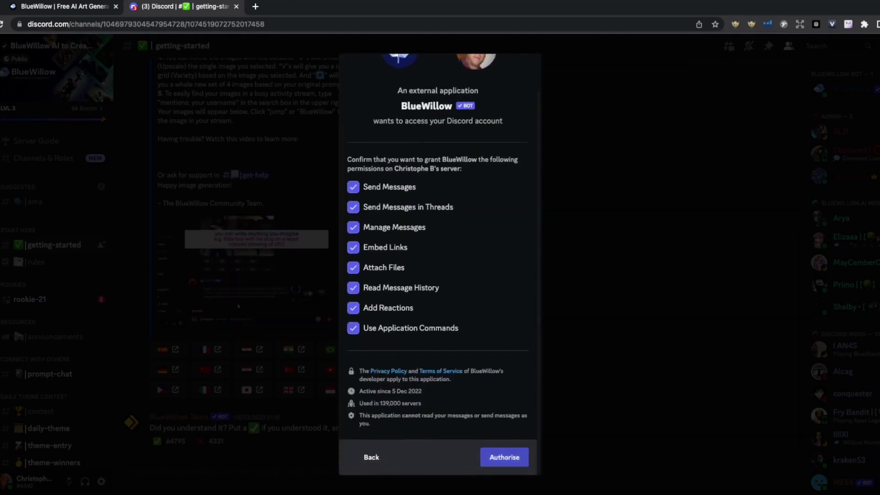
{"action": "left_click", "coordinate": [504, 457]}
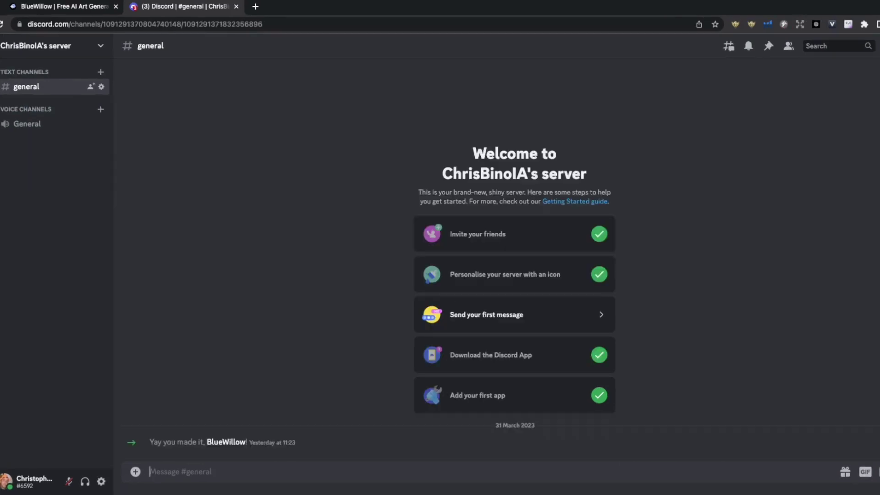
Generate images in the personal server's general channel with /imagine and the prompt "chien bleu dans l'espace".
{"action": "type", "text": "/"}
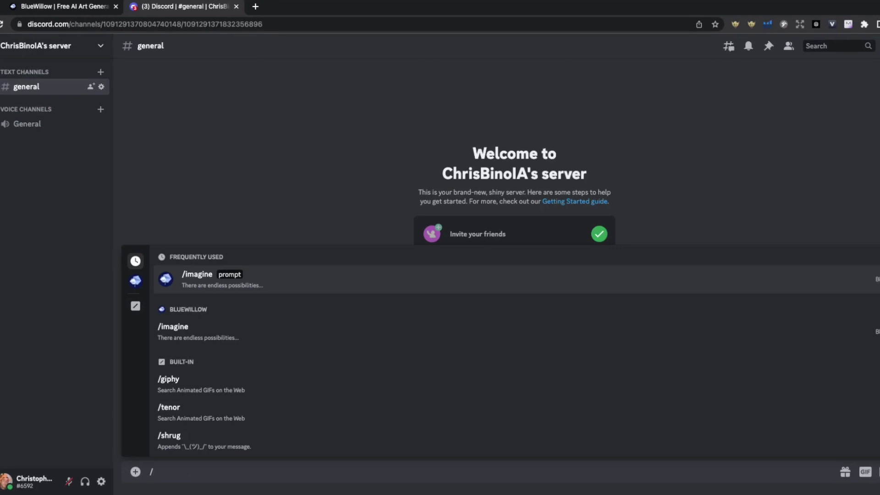
{"action": "type", "text": "imagine"}
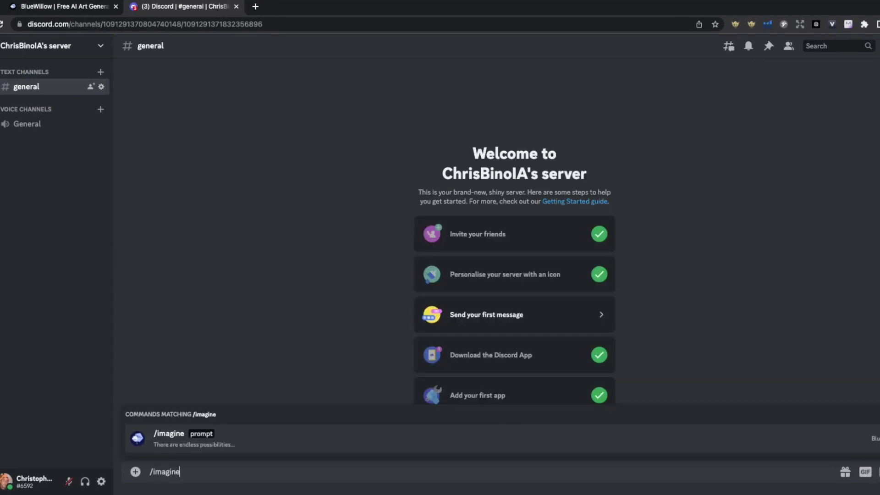
{"action": "key", "text": "Return"}
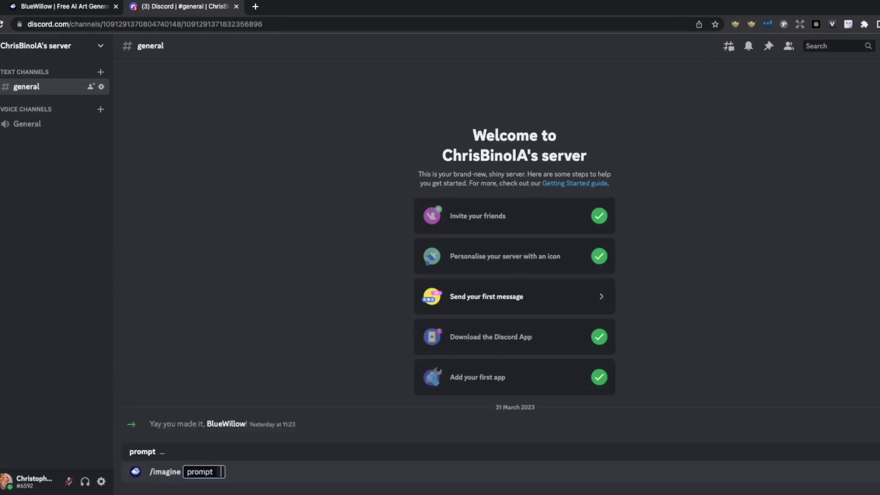
{"action": "type", "text": "chien b"}
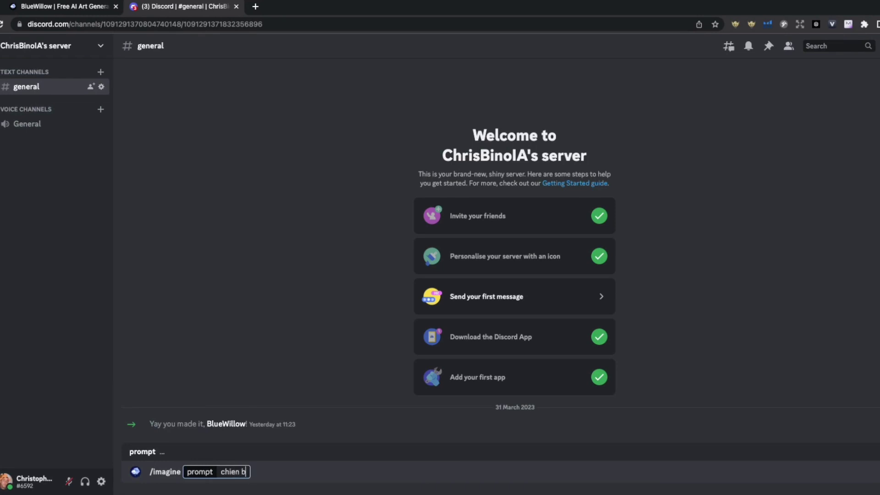
{"action": "type", "text": "leu dans l'e"}
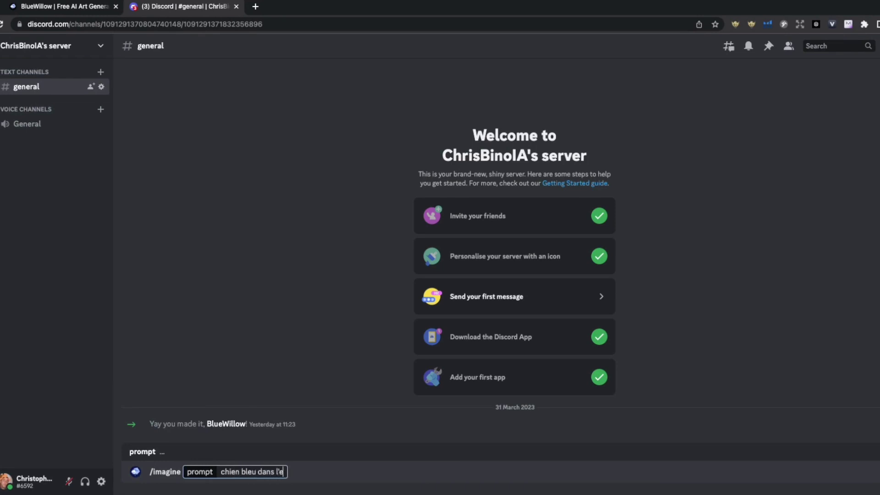
{"action": "type", "text": "space"}
{"action": "key", "text": "Return"}
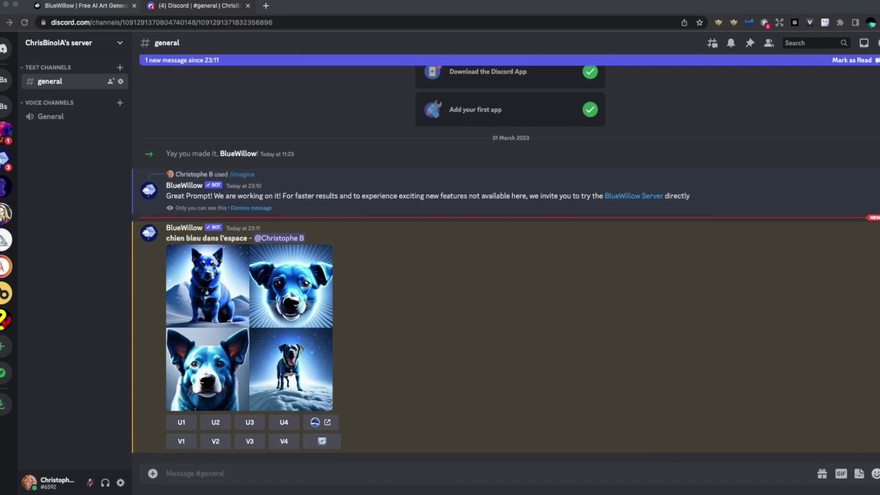
Check the blue dog image grid enlarged, then upscale image 3 and view the upscaled result enlarged.
{"action": "left_click", "coordinate": [249, 327]}
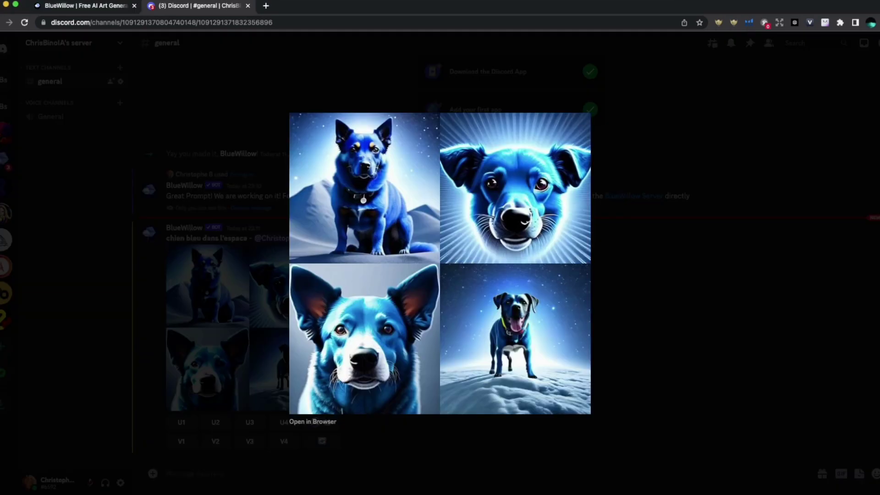
{"action": "key", "text": "Escape"}
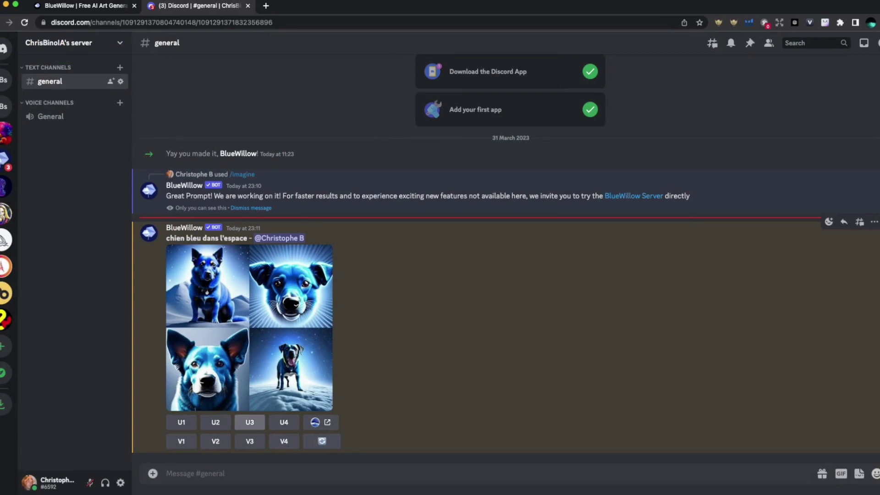
{"action": "left_click", "coordinate": [249, 422]}
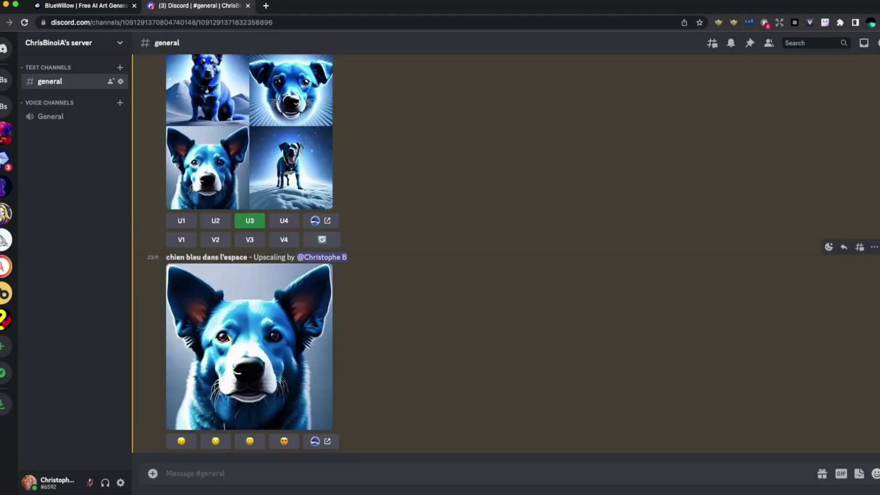
{"action": "left_click", "coordinate": [249, 347]}
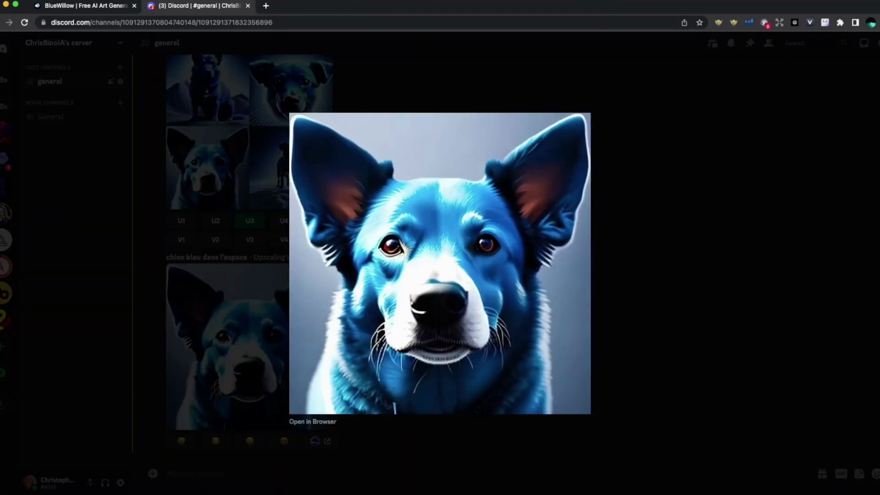